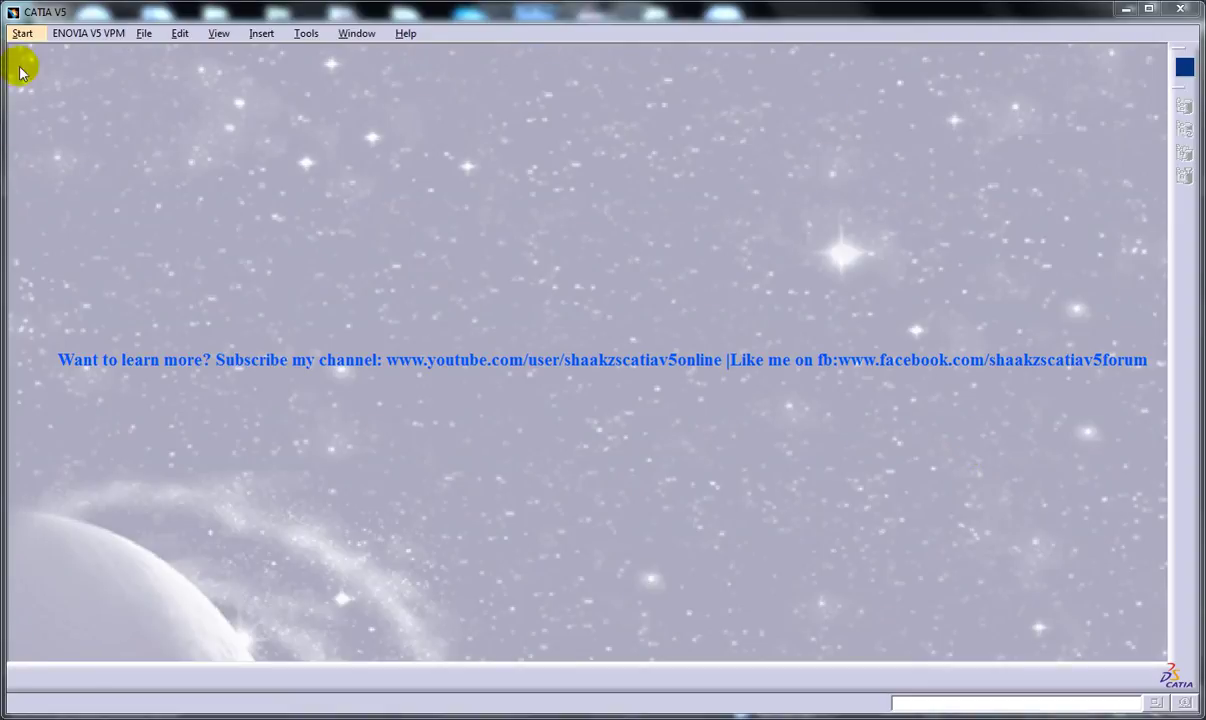
# Open the Tailstock.CATProduct assembly
pyautogui.click(22, 33)
pyautogui.click(144, 33)
pyautogui.click(165, 93)
pyautogui.click(140, 475)
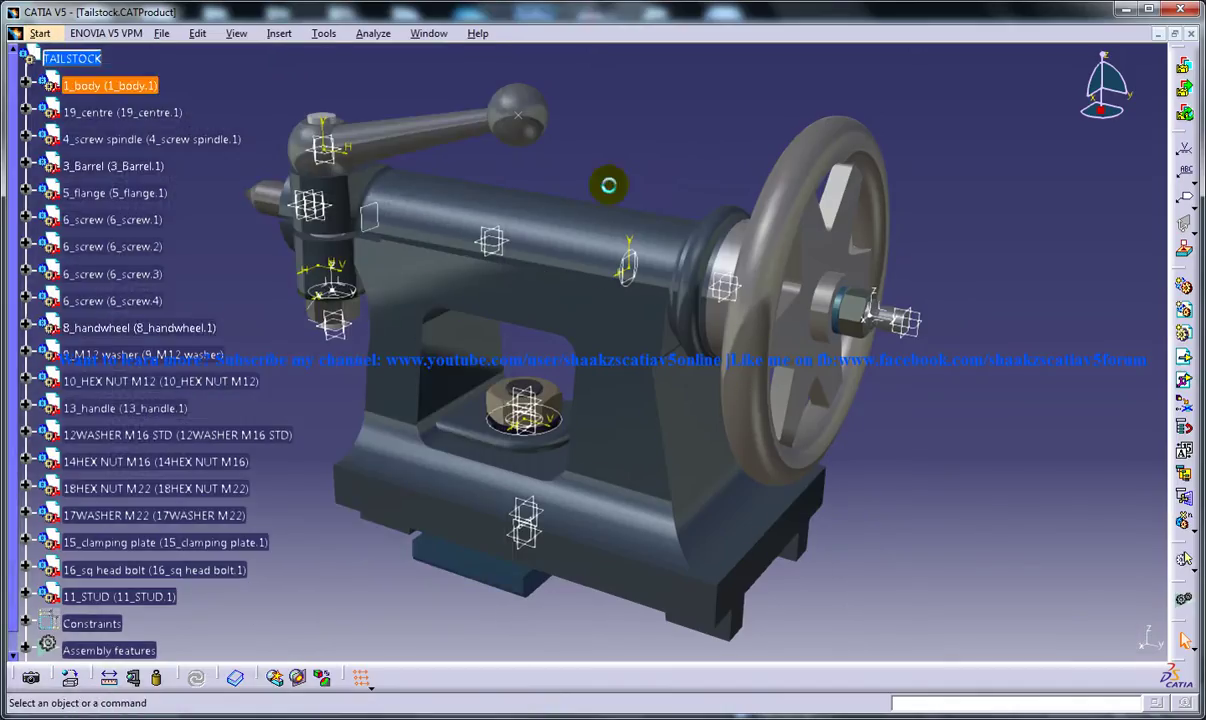
# Start a new Drafting drawing for the tailstock on an A0 ISO sheet at 1:1 scale
pyautogui.click(40, 33)
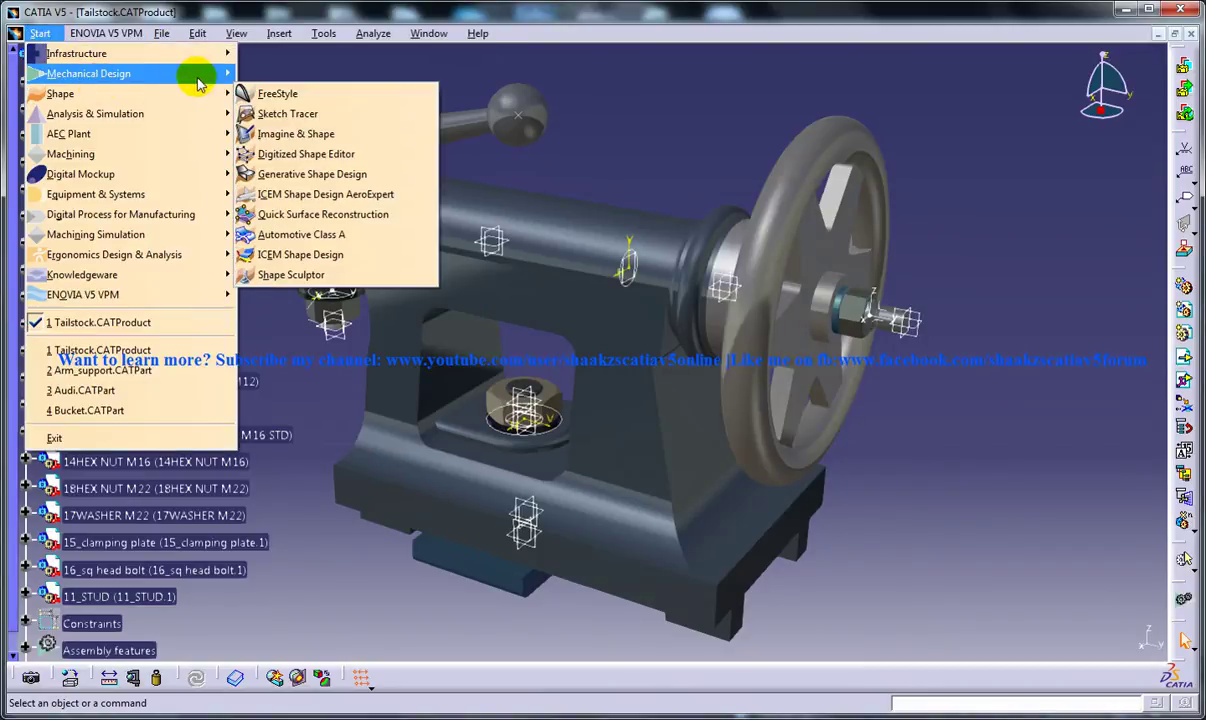
pyautogui.moveTo(108, 78)
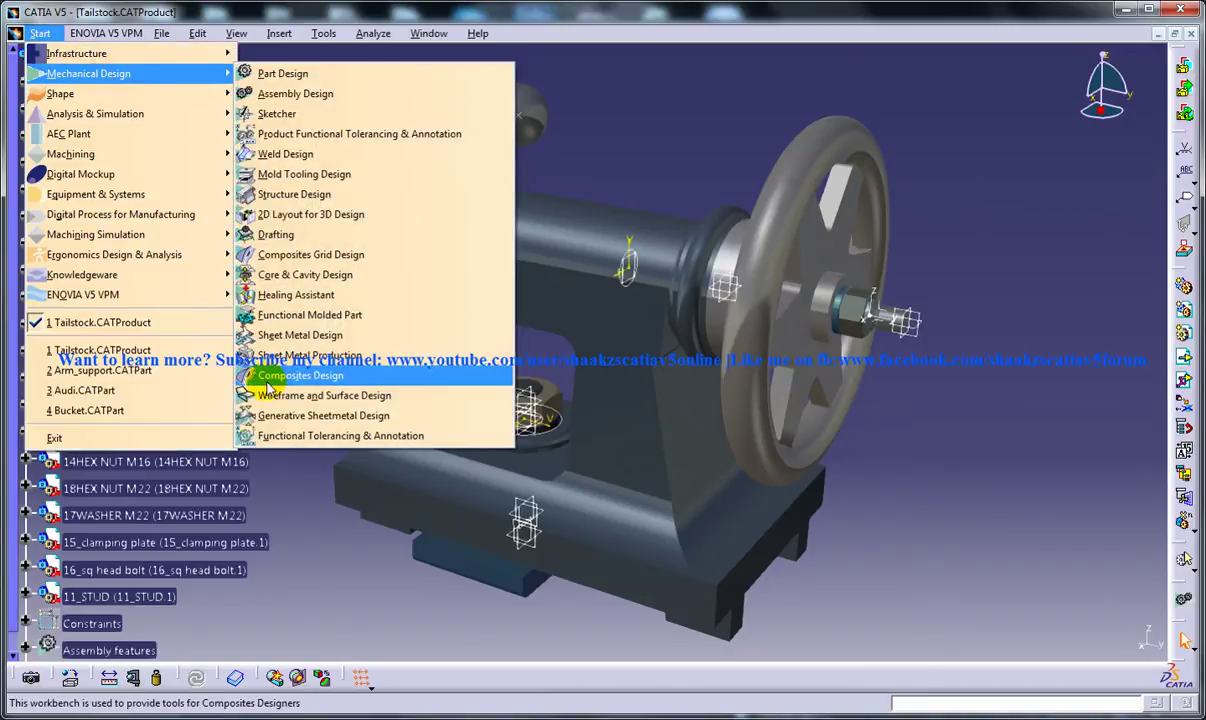
pyautogui.click(305, 255)
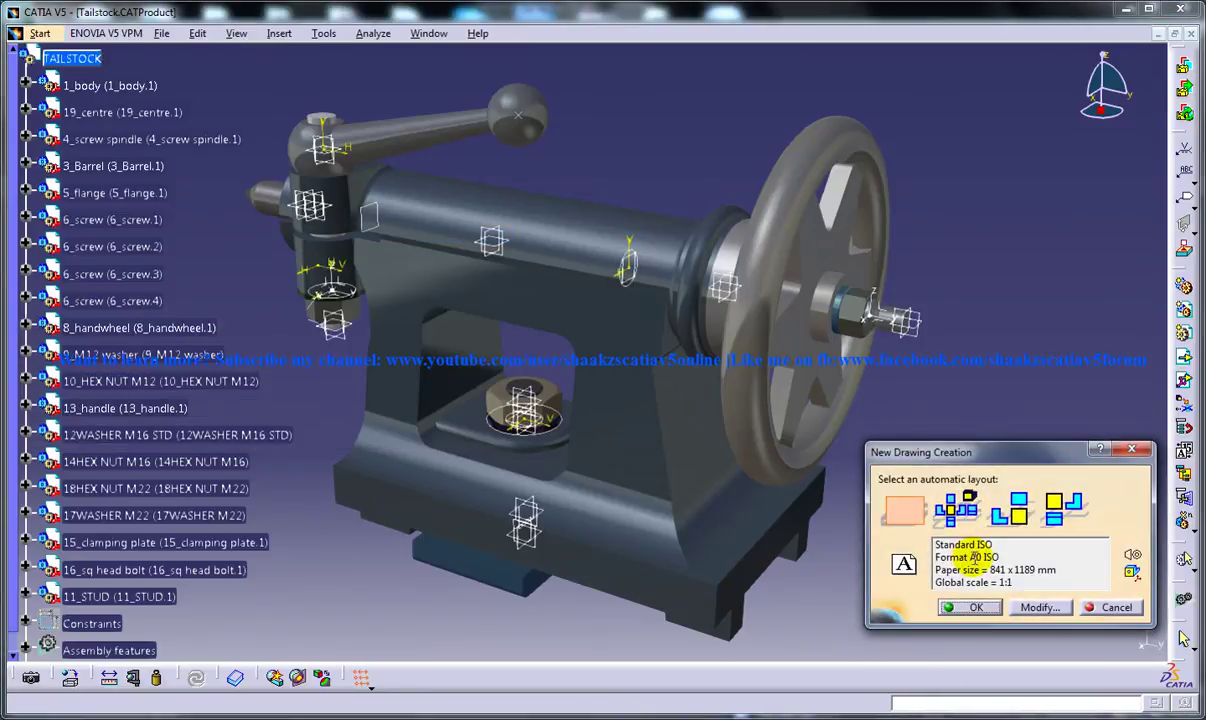
# Create the blank A0 ISO drawing and start a Front View from the 3D tailstock assembly
pyautogui.click(985, 609)
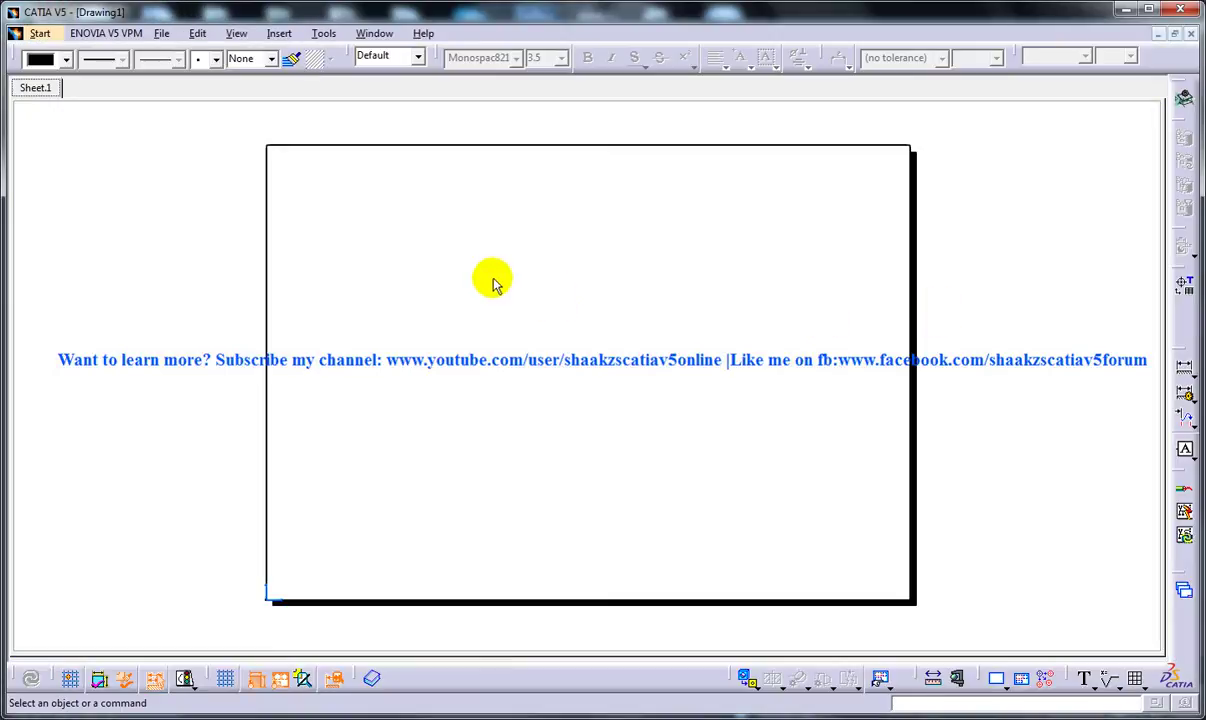
pyautogui.click(376, 34)
pyautogui.moveTo(326, 38)
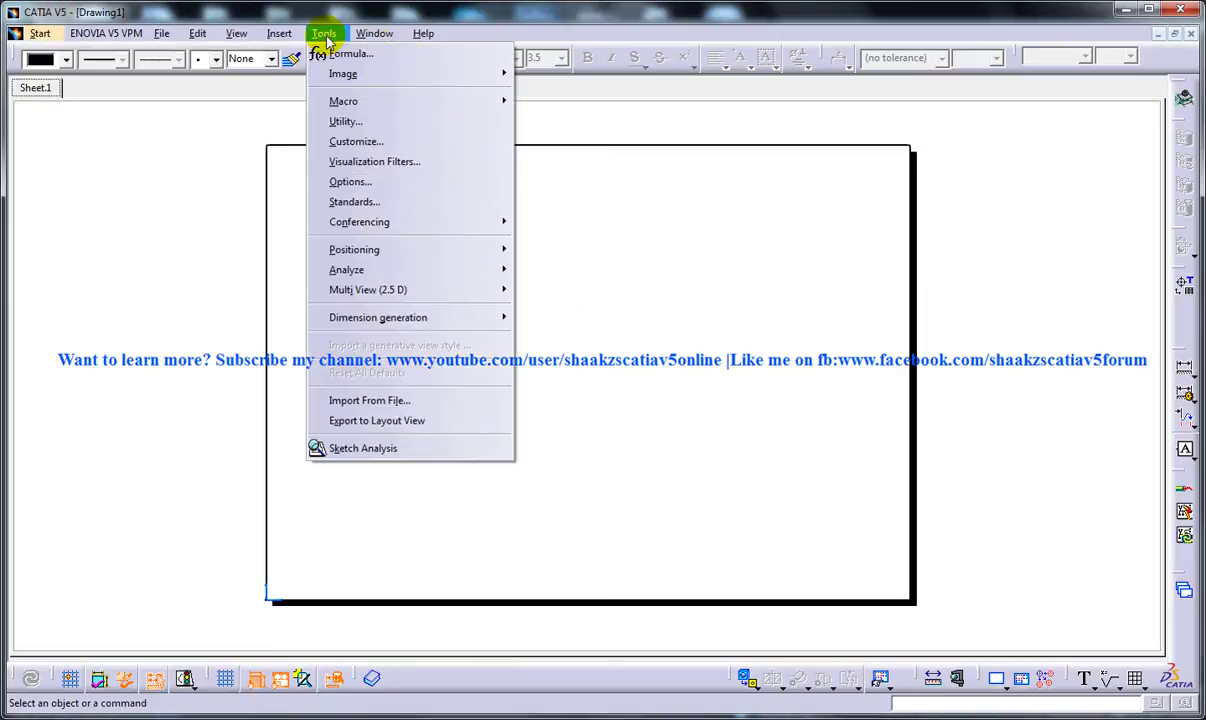
pyautogui.moveTo(284, 34)
pyautogui.moveTo(300, 81)
pyautogui.moveTo(478, 88)
pyautogui.click(575, 81)
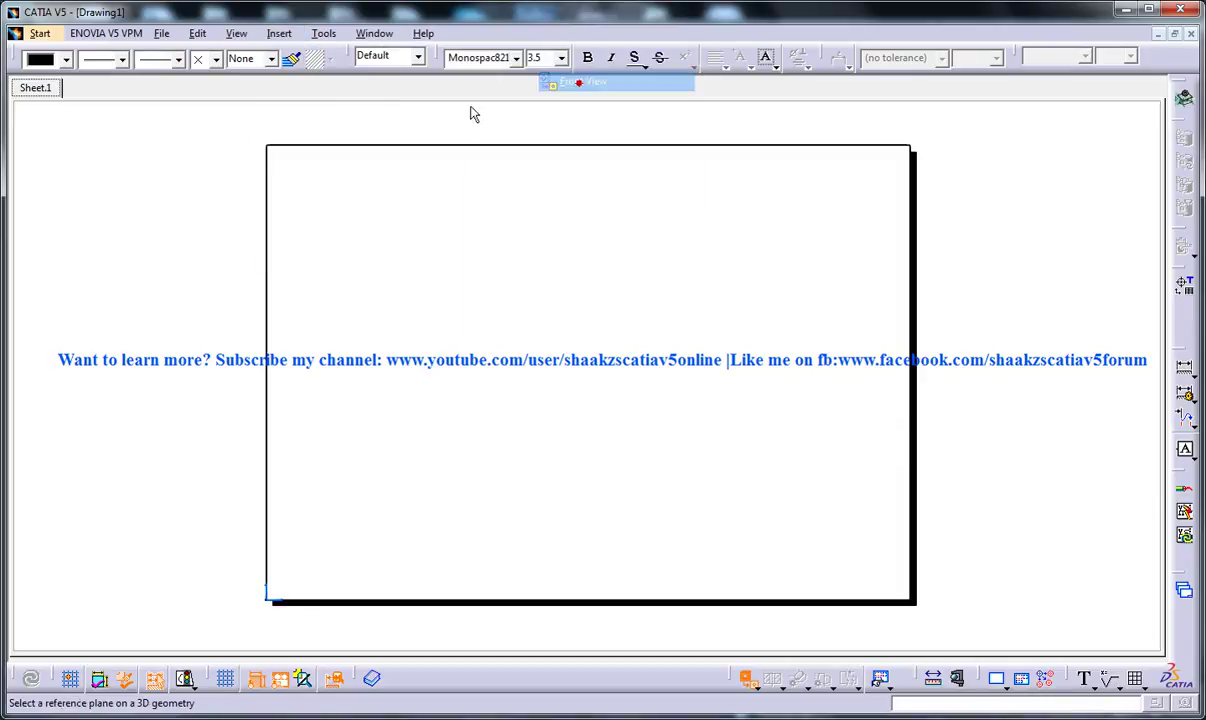
pyautogui.click(323, 33)
pyautogui.moveTo(377, 38)
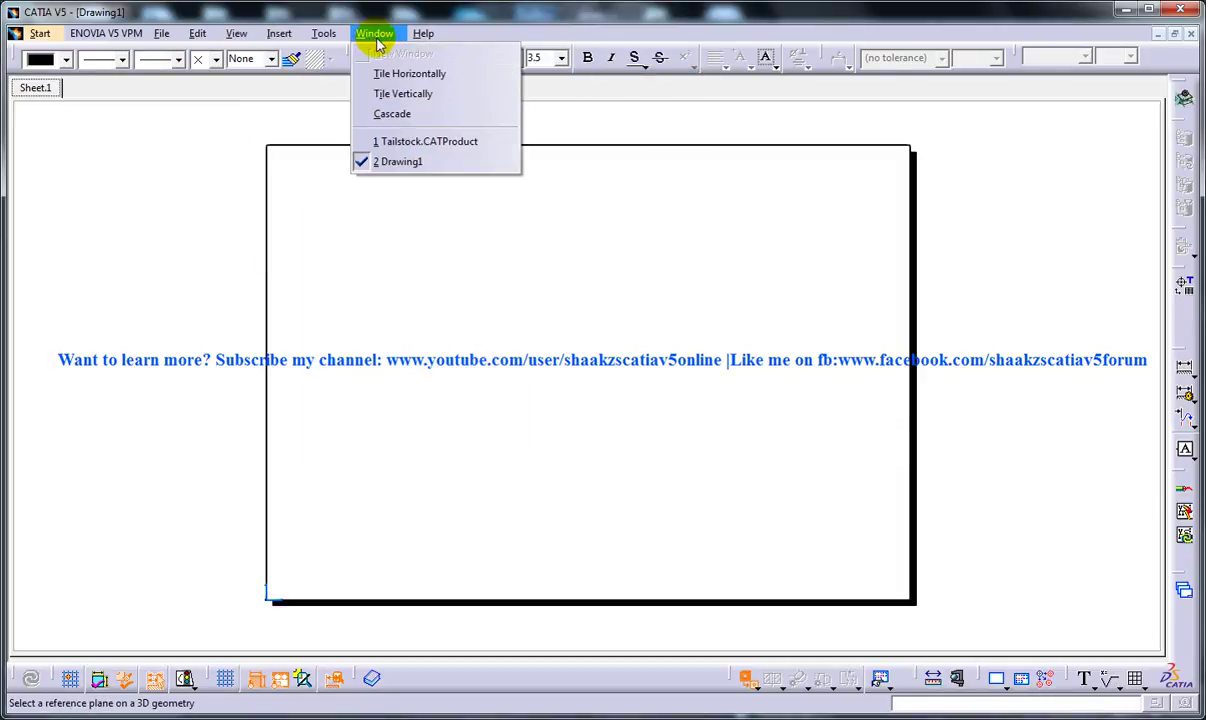
pyautogui.click(425, 140)
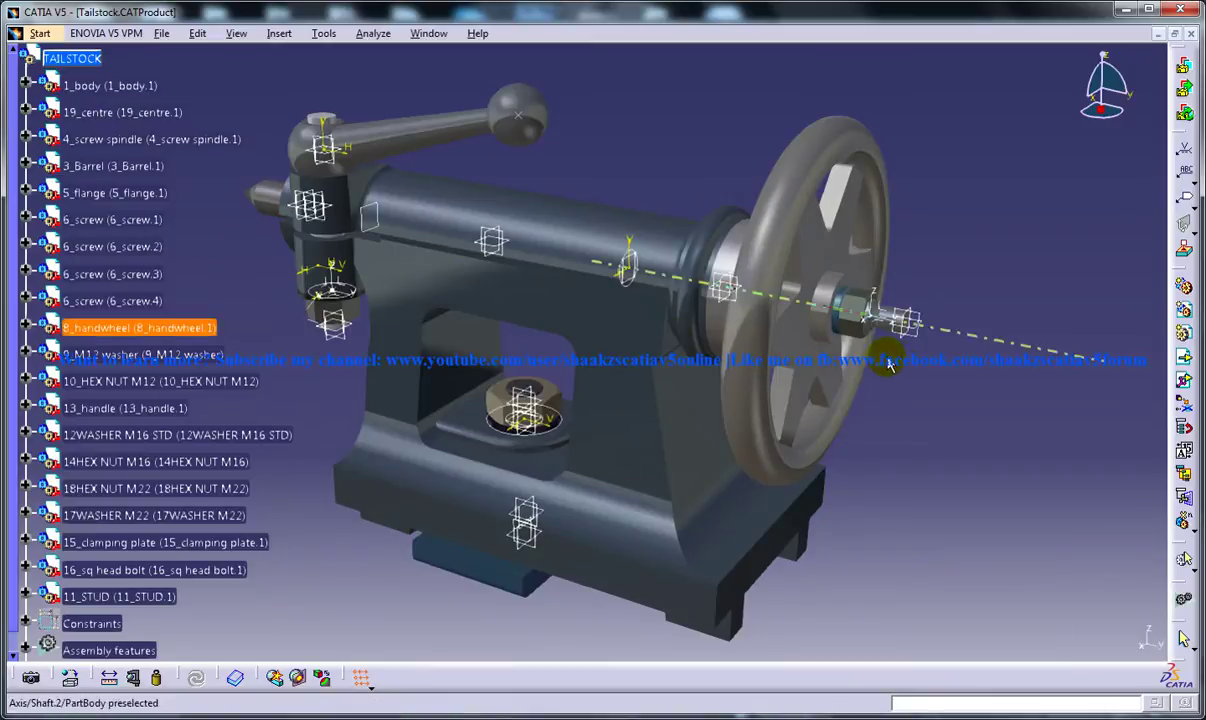
# Use the screw spindle face as reference and place the front view, rotated 90°, in the upper left
pyautogui.click(862, 318)
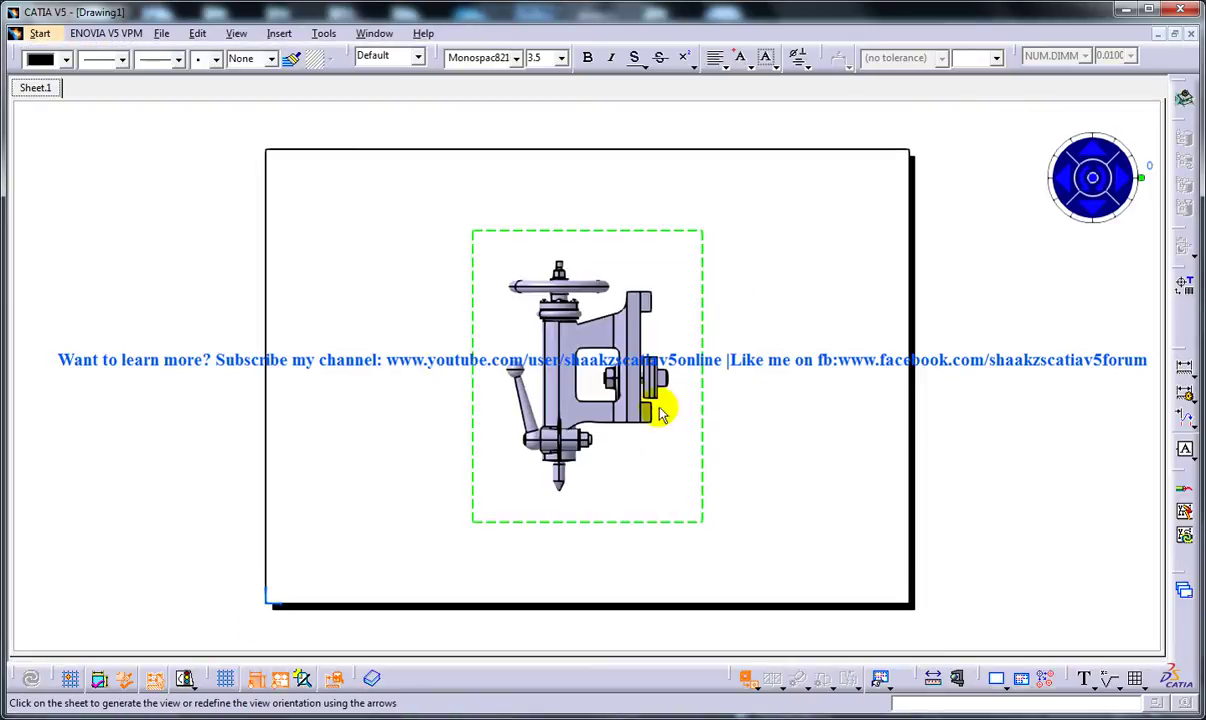
pyautogui.moveTo(1142, 180); pyautogui.dragTo(1100, 238)
pyautogui.moveTo(530, 272); pyautogui.dragTo(373, 156)
pyautogui.click(603, 120)
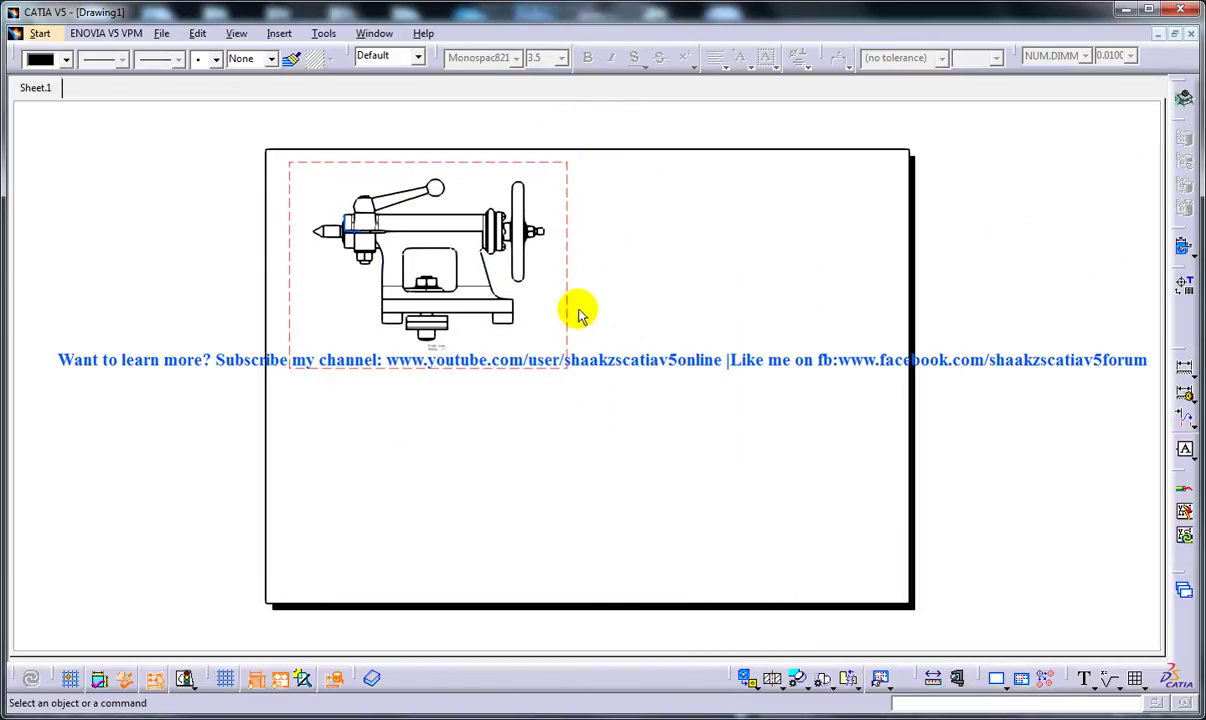
# Project a top view from the front view and place it directly beneath it
pyautogui.moveTo(512, 258); pyautogui.dragTo(638, 345, button='middle')
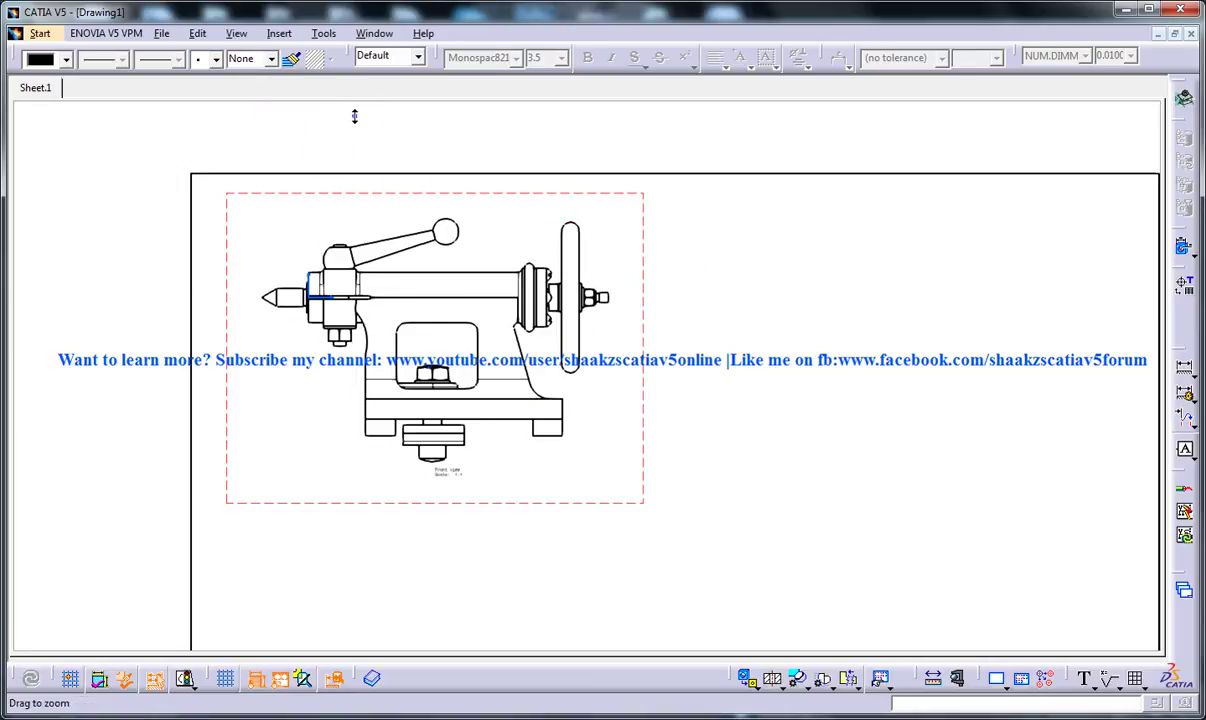
pyautogui.moveTo(352, 116)
pyautogui.keyDown('ctrl'); pyautogui.mouseDown(button='middle')
pyautogui.moveTo(379, 180)
pyautogui.moveTo(313, 55)
pyautogui.mouseUp(button='middle'); pyautogui.keyUp('ctrl')
pyautogui.click(320, 33)
pyautogui.moveTo(279, 33)
pyautogui.moveTo(301, 82)
pyautogui.click(472, 83)
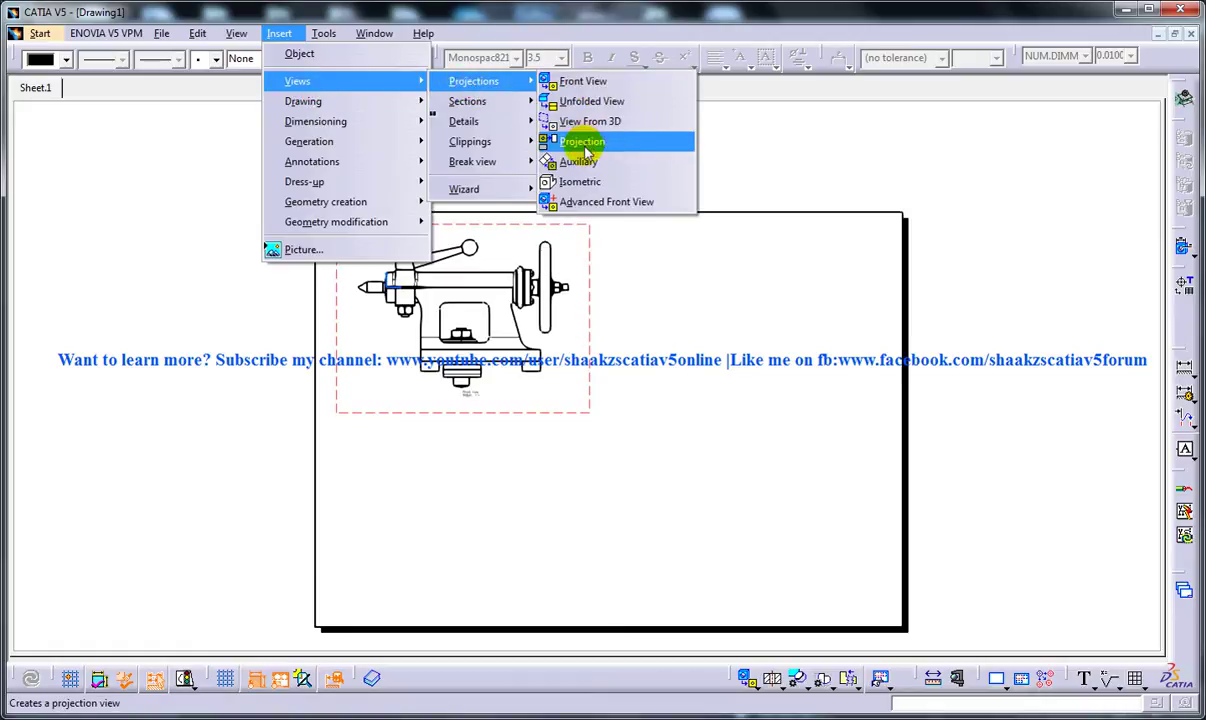
pyautogui.click(580, 141)
pyautogui.click(463, 503)
pyautogui.moveTo(618, 333)
pyautogui.mouseDown(button='middle')
pyautogui.moveTo(619, 277)
pyautogui.moveTo(301, 328)
pyautogui.mouseUp(button='middle')
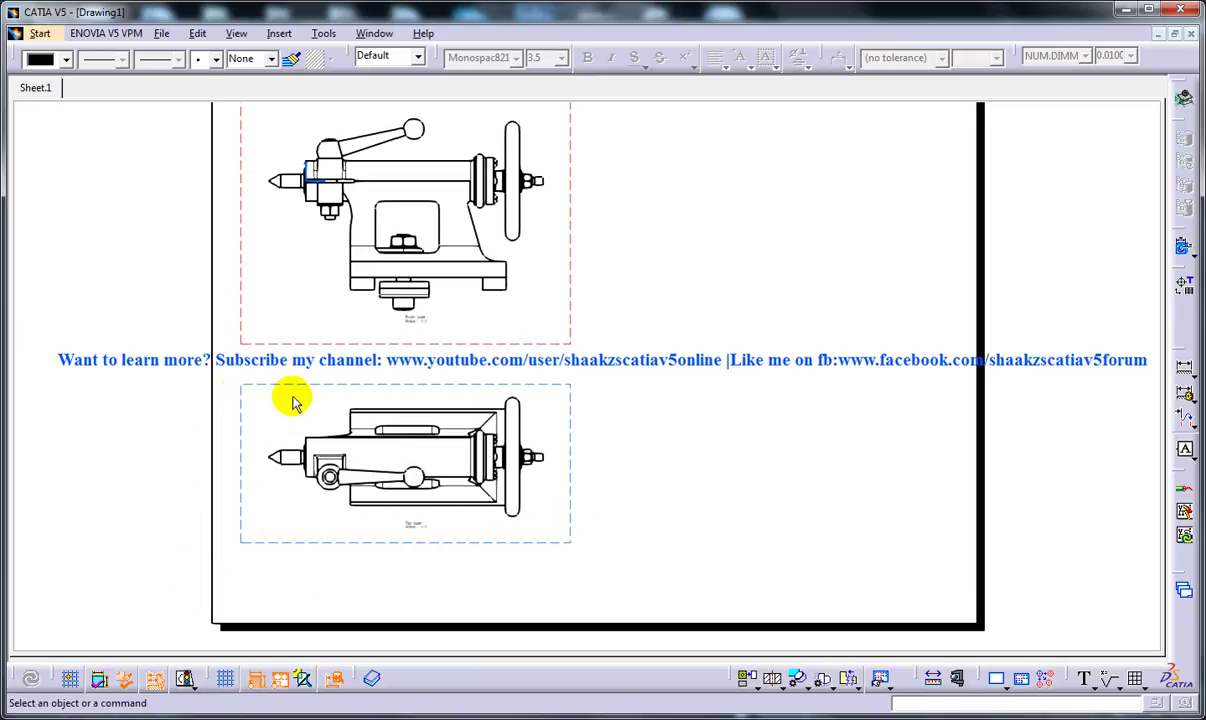
# Select the top view as parent and start an Offset Section View, zoomed in on it
pyautogui.moveTo(167, 226)
pyautogui.mouseDown(button='middle')
pyautogui.moveTo(173, 241)
pyautogui.moveTo(258, 253)
pyautogui.moveTo(229, 272)
pyautogui.moveTo(288, 245)
pyautogui.mouseUp(button='middle')
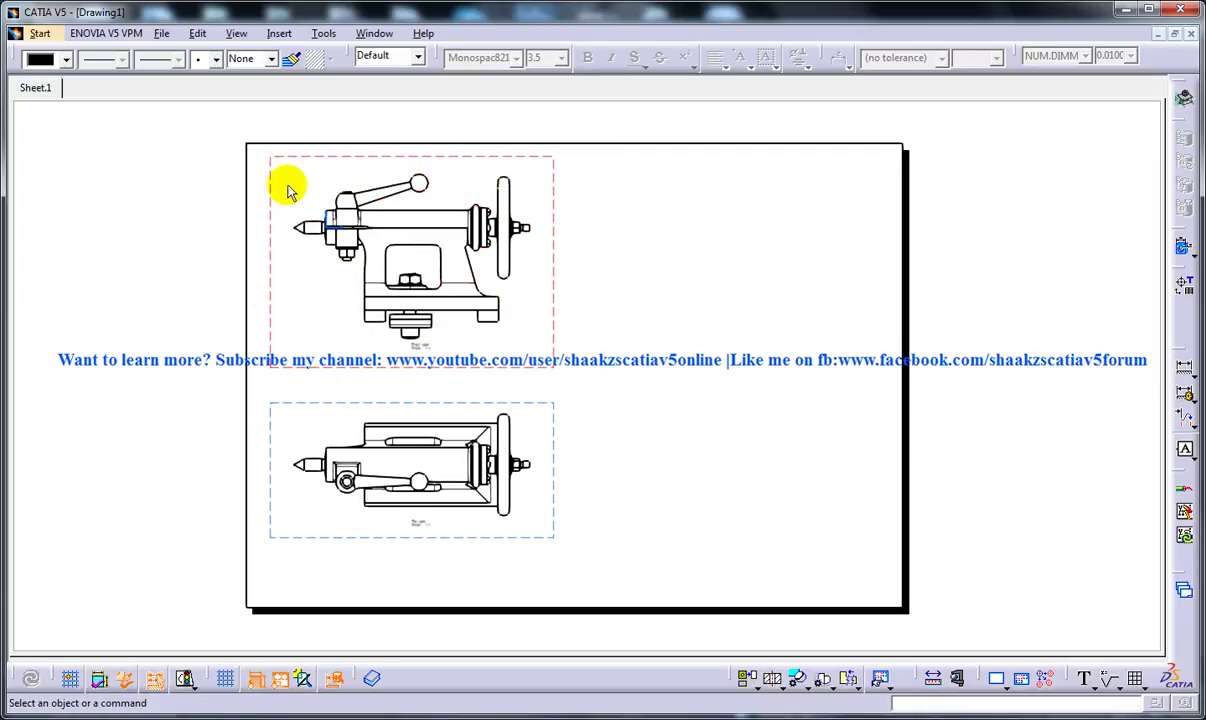
pyautogui.click(307, 402)
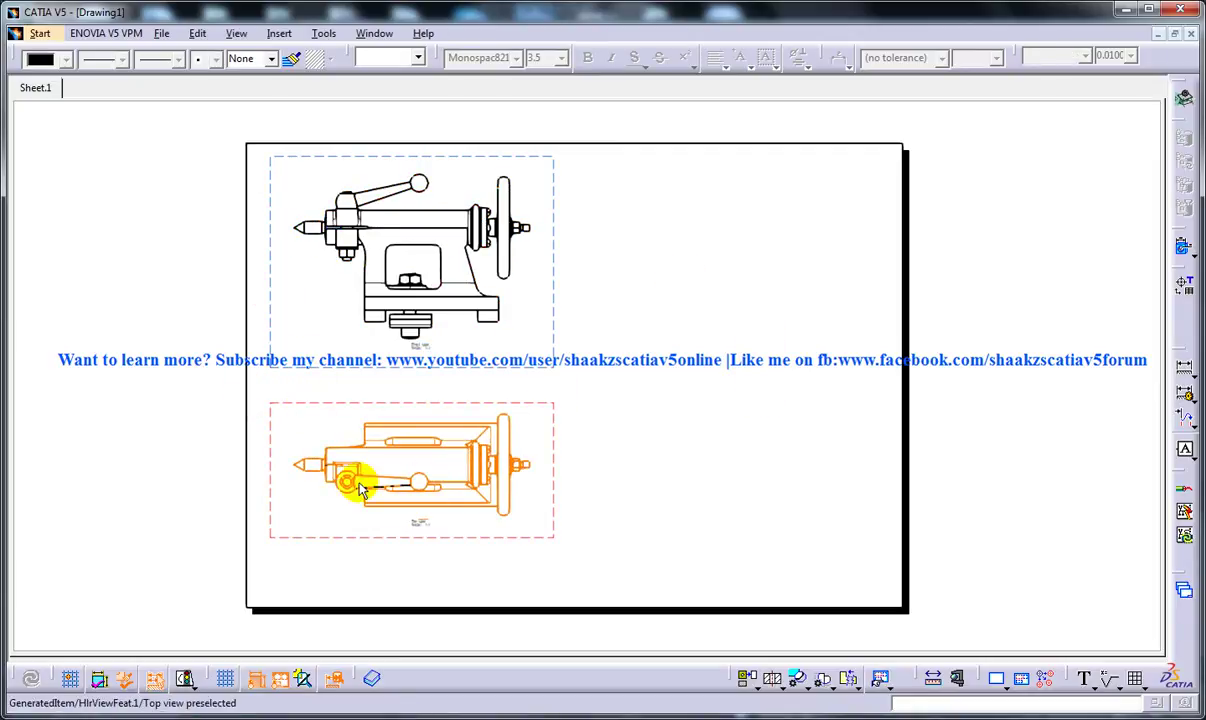
pyautogui.click(279, 33)
pyautogui.click(295, 82)
pyautogui.moveTo(467, 101)
pyautogui.click(587, 104)
pyautogui.scroll(2, 412, 377)
pyautogui.moveTo(412, 377)
pyautogui.mouseDown(button='middle')
pyautogui.moveTo(479, 245)
pyautogui.moveTo(498, 279)
pyautogui.moveTo(540, 252)
pyautogui.mouseUp(button='middle')
# Draw the cutting profile along the spindle axis and place section A-A beside the front view
pyautogui.scroll(1, 498, 277)
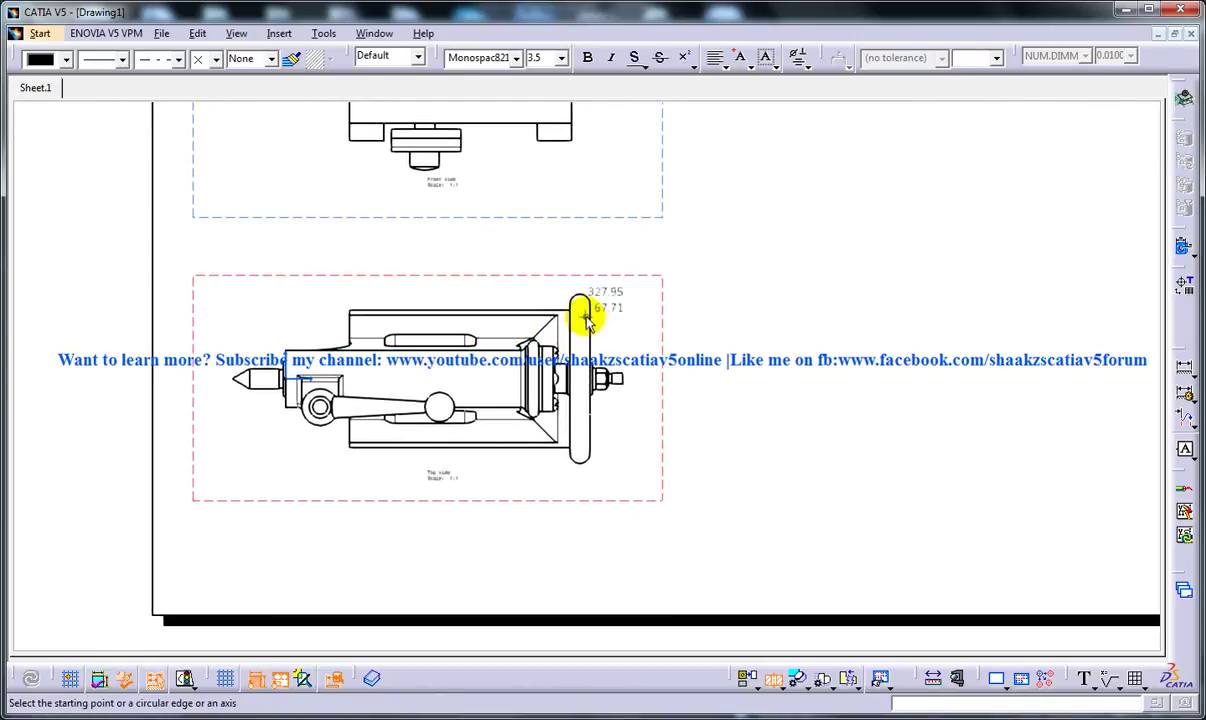
pyautogui.click(632, 383)
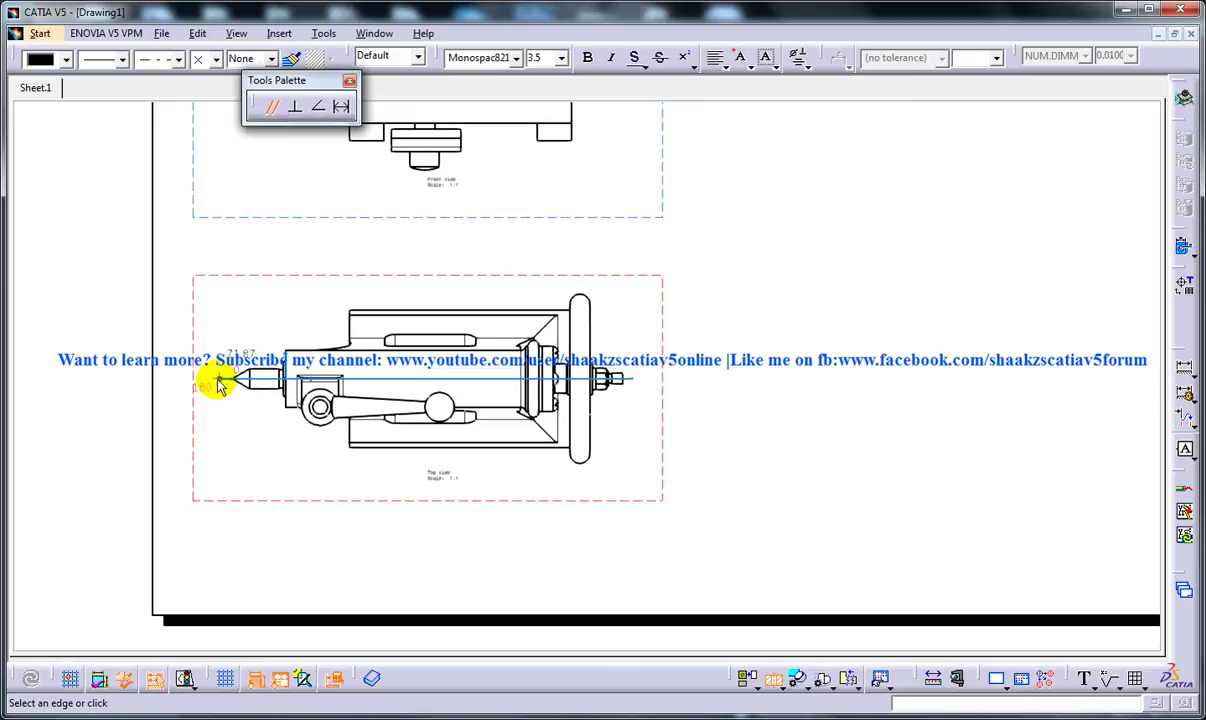
pyautogui.click(217, 383)
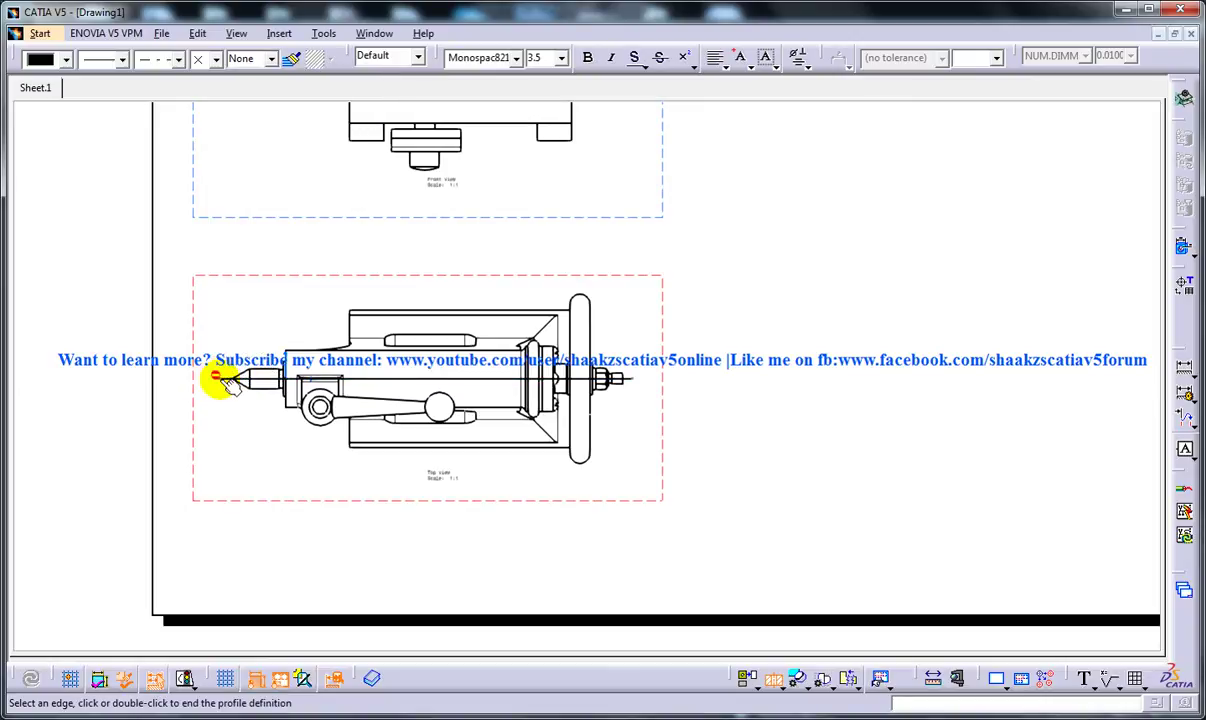
pyautogui.doubleClick(226, 382)
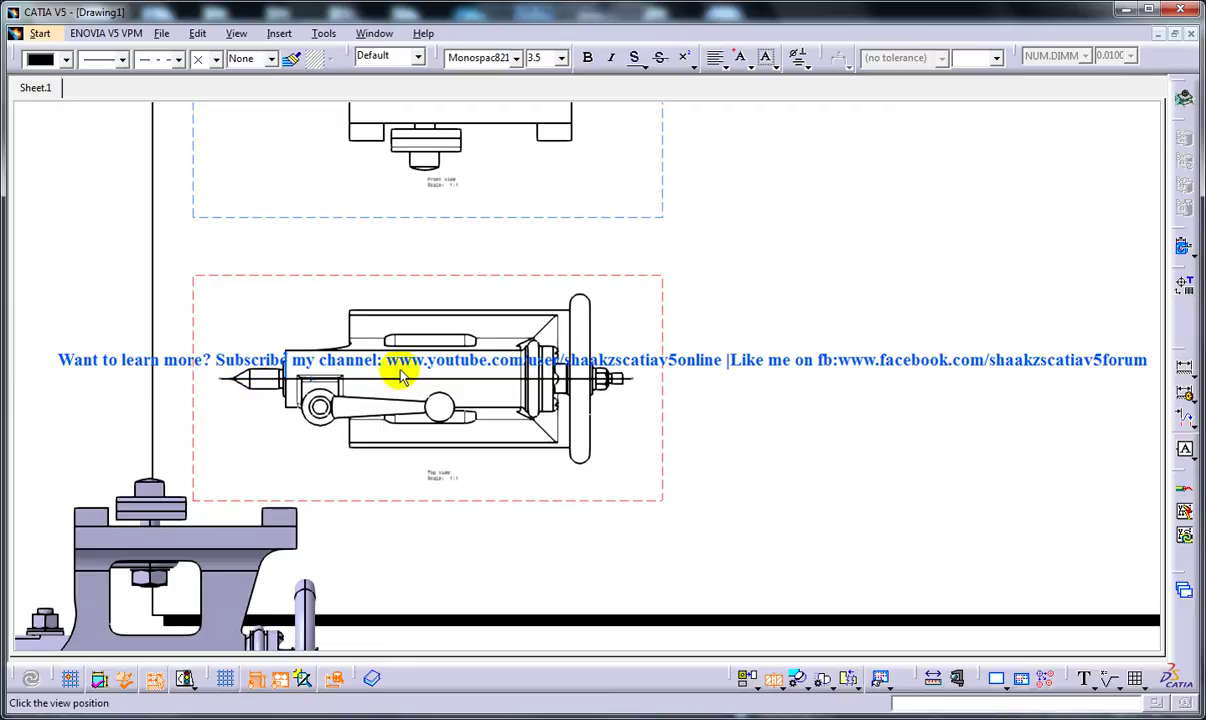
pyautogui.moveTo(400, 370)
pyautogui.mouseDown(button='middle')
pyautogui.moveTo(438, 377)
pyautogui.moveTo(438, 304)
pyautogui.mouseUp(button='middle')
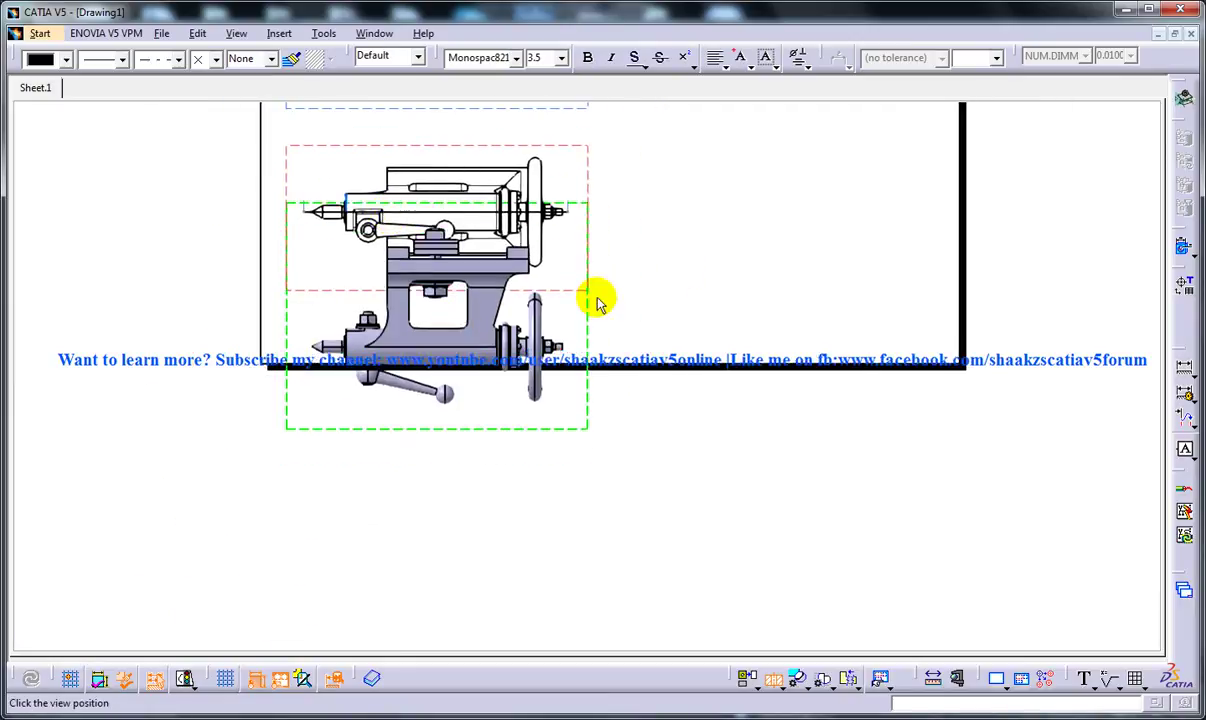
pyautogui.moveTo(782, 220); pyautogui.dragTo(724, 425, button='middle')
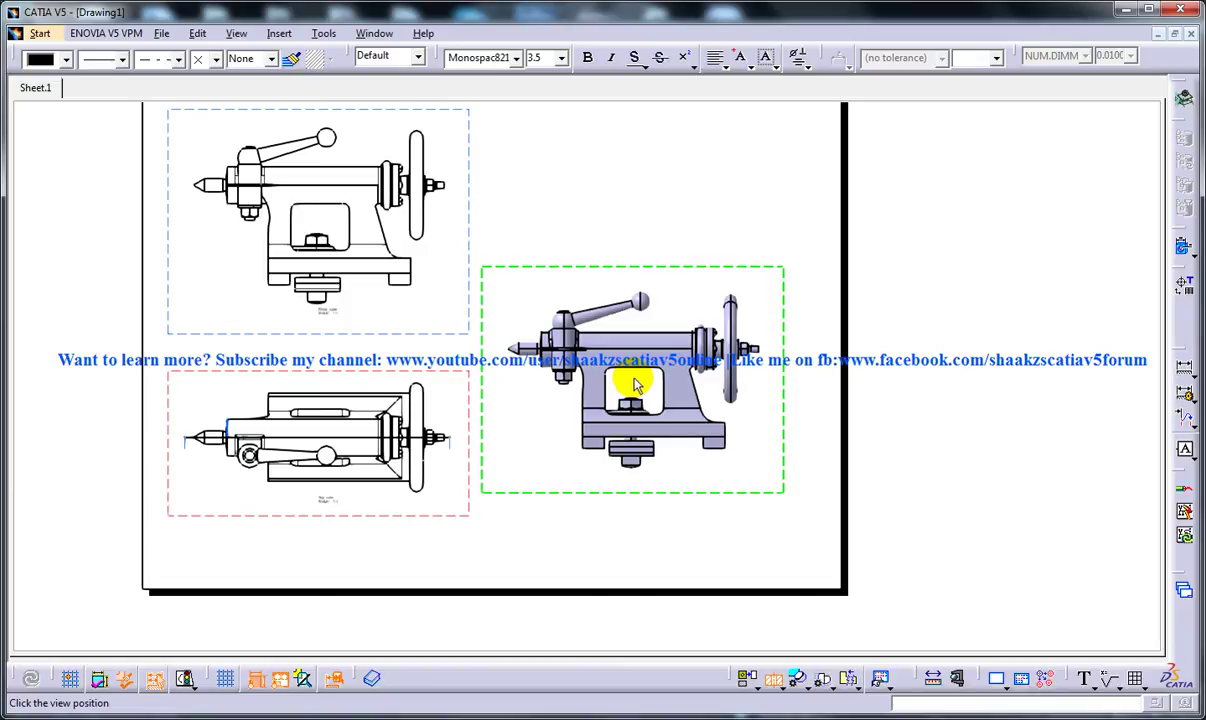
pyautogui.click(633, 385)
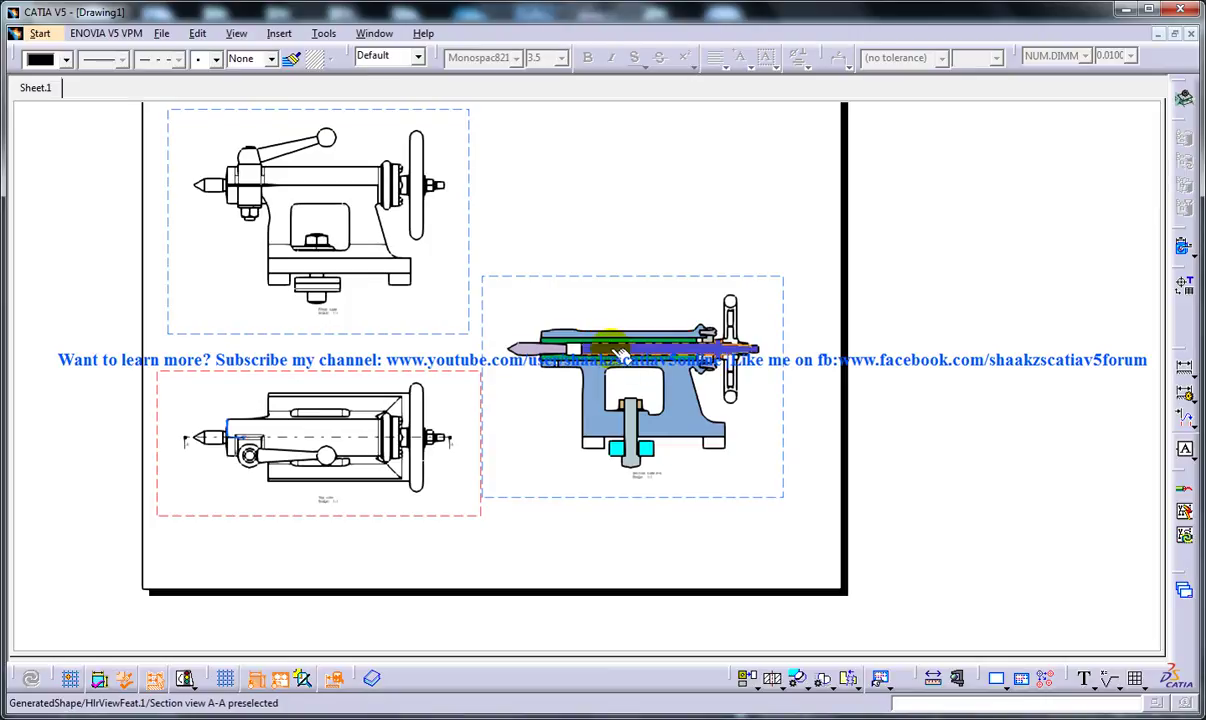
# Select section A-A's sleeve strips, base, spindle shaft and both nuts, then right-click them
pyautogui.moveTo(668, 214)
pyautogui.keyDown('ctrl'); pyautogui.mouseDown(button='middle')
pyautogui.moveTo(686, 279)
pyautogui.moveTo(675, 162)
pyautogui.moveTo(552, 302)
pyautogui.moveTo(505, 333)
pyautogui.mouseUp(button='middle'); pyautogui.keyUp('ctrl')
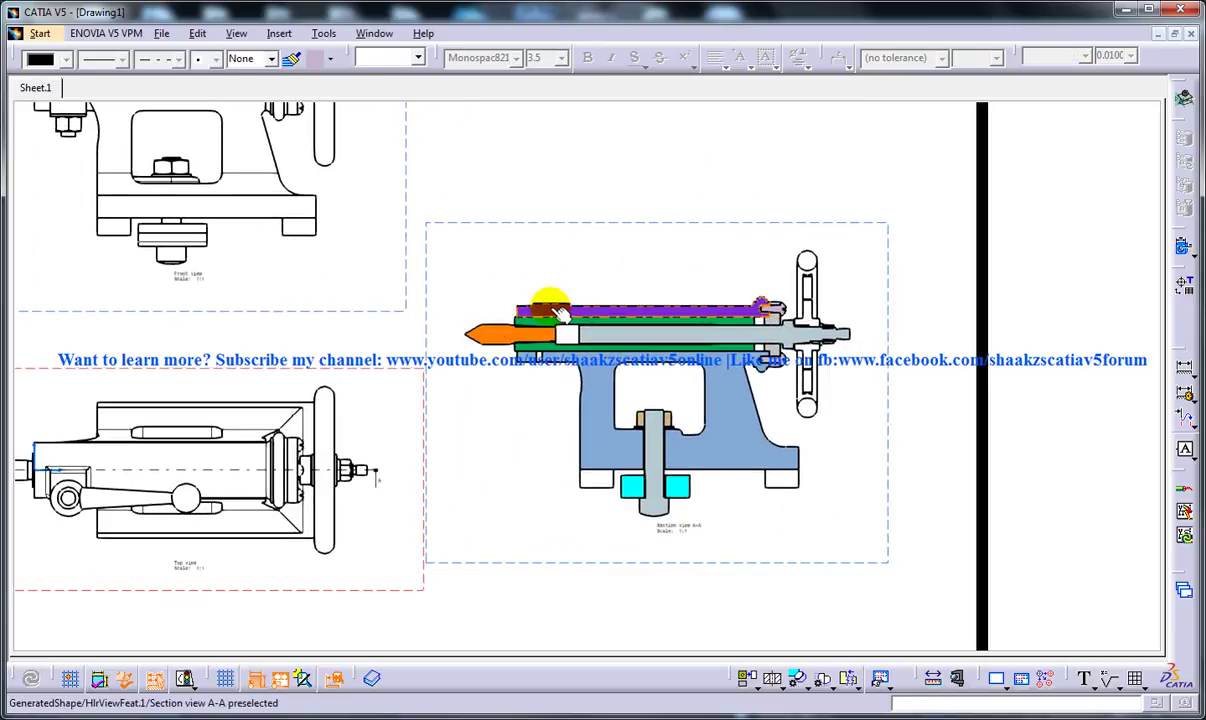
pyautogui.keyDown('ctrl'); pyautogui.moveTo(561, 311); pyautogui.dragTo(555, 256, button='middle'); pyautogui.keyUp('ctrl')
pyautogui.click(536, 272)
pyautogui.keyDown('ctrl'); pyautogui.click(529, 293); pyautogui.keyUp('ctrl')
pyautogui.keyDown('ctrl'); pyautogui.click(548, 331); pyautogui.keyUp('ctrl')
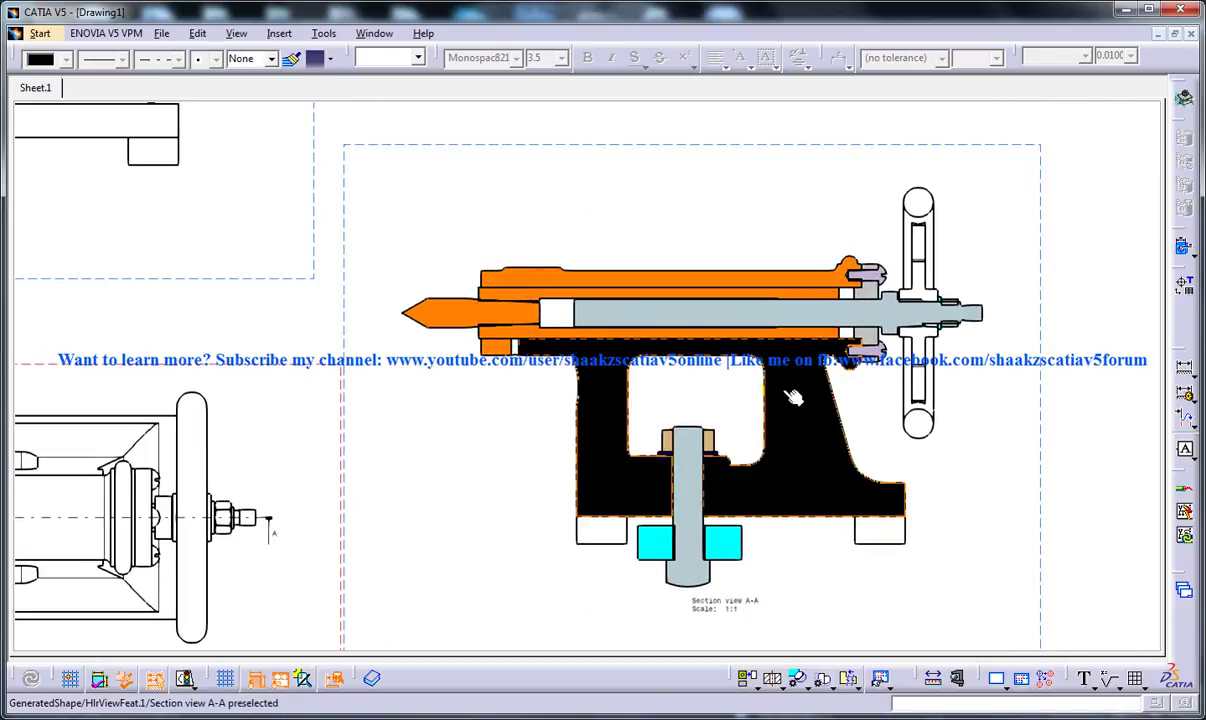
pyautogui.keyDown('ctrl'); pyautogui.click(571, 348); pyautogui.keyUp('ctrl')
pyautogui.keyDown('ctrl'); pyautogui.click(880, 316); pyautogui.keyUp('ctrl')
pyautogui.keyDown('ctrl'); pyautogui.moveTo(869, 270); pyautogui.dragTo(915, 229, button='middle'); pyautogui.keyUp('ctrl')
pyautogui.keyDown('ctrl'); pyautogui.click(985, 238); pyautogui.keyUp('ctrl')
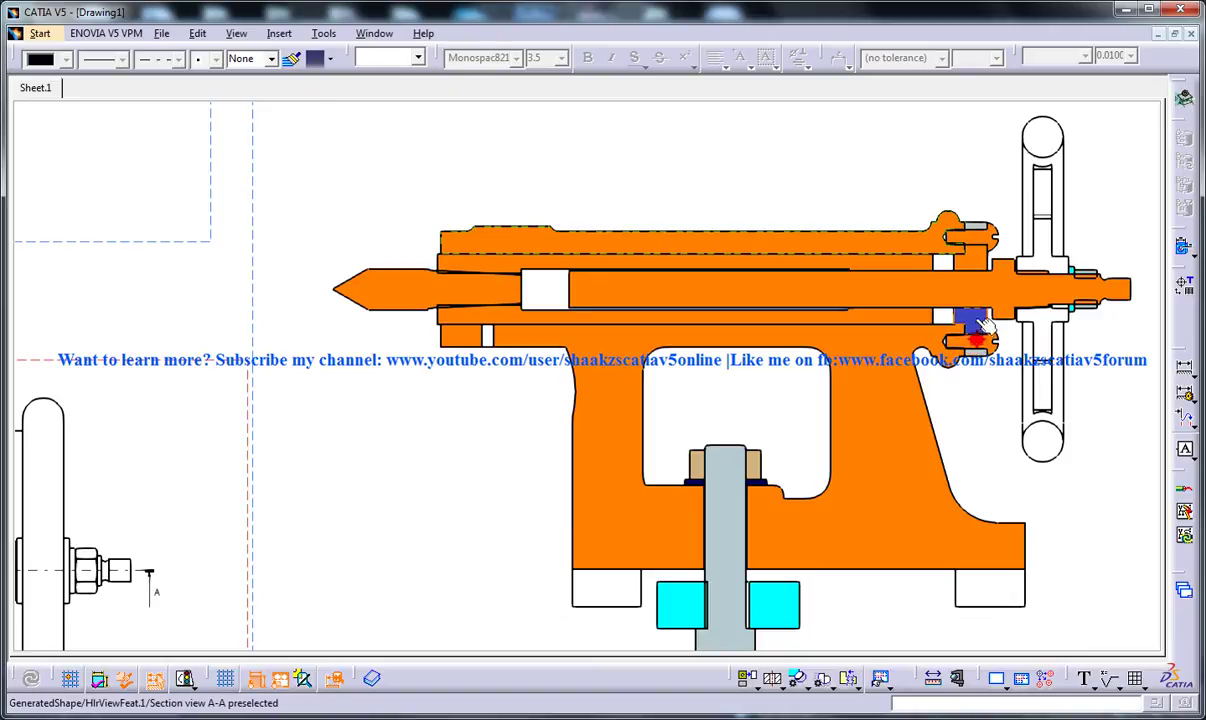
pyautogui.keyDown('ctrl'); pyautogui.click(985, 320); pyautogui.keyUp('ctrl')
pyautogui.rightClick(836, 367)
# Set the areas' pattern to Hatching with 5.8 mm pitch, 0.2 mm offset and -30° angle
pyautogui.click(878, 466)
pyautogui.click(784, 136)
pyautogui.click(726, 136)
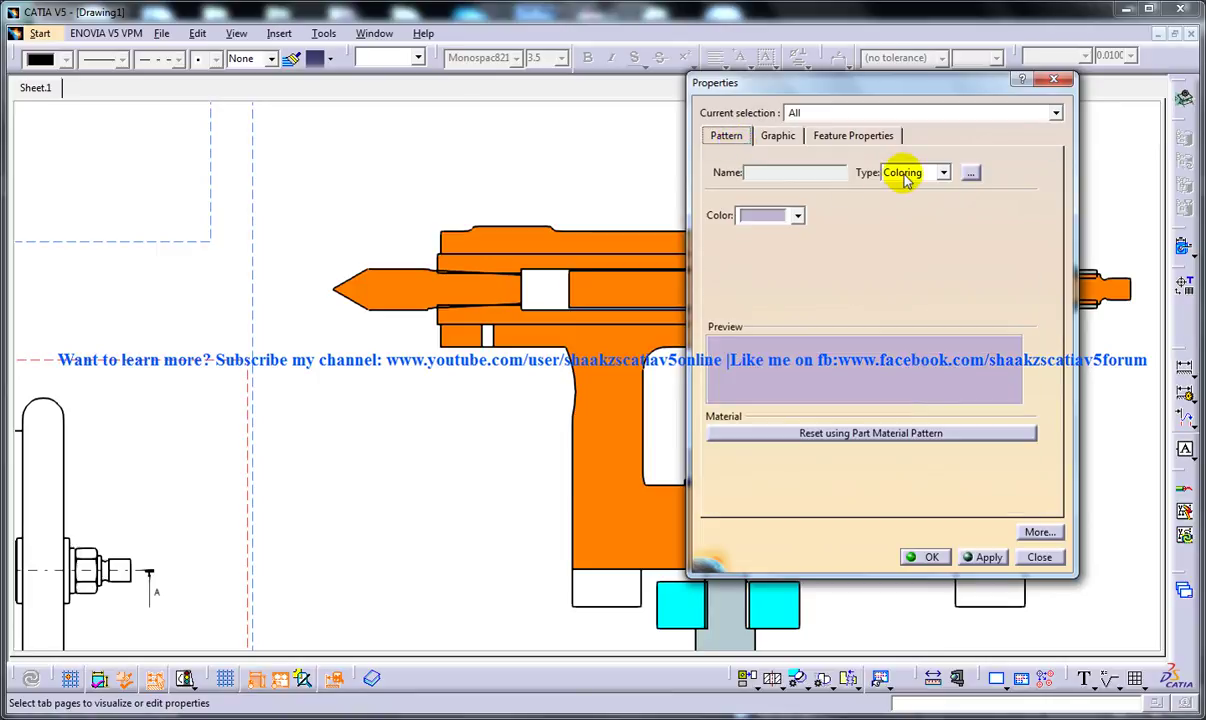
pyautogui.click(910, 174)
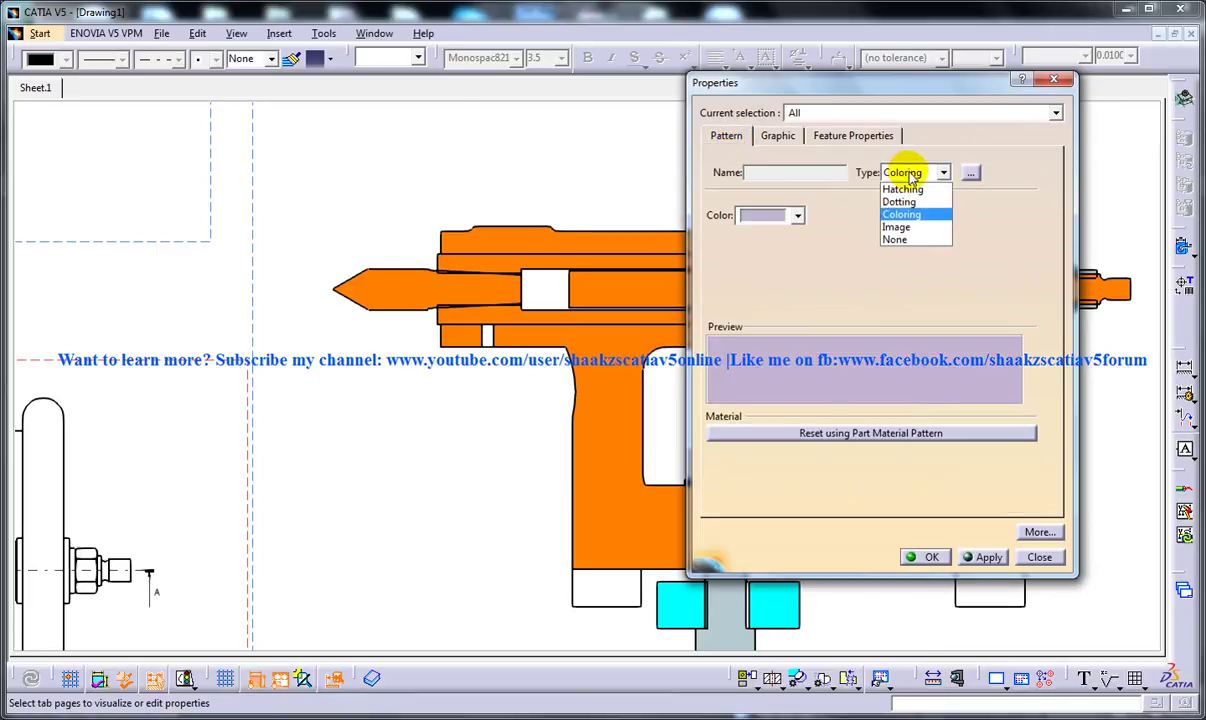
pyautogui.click(906, 186)
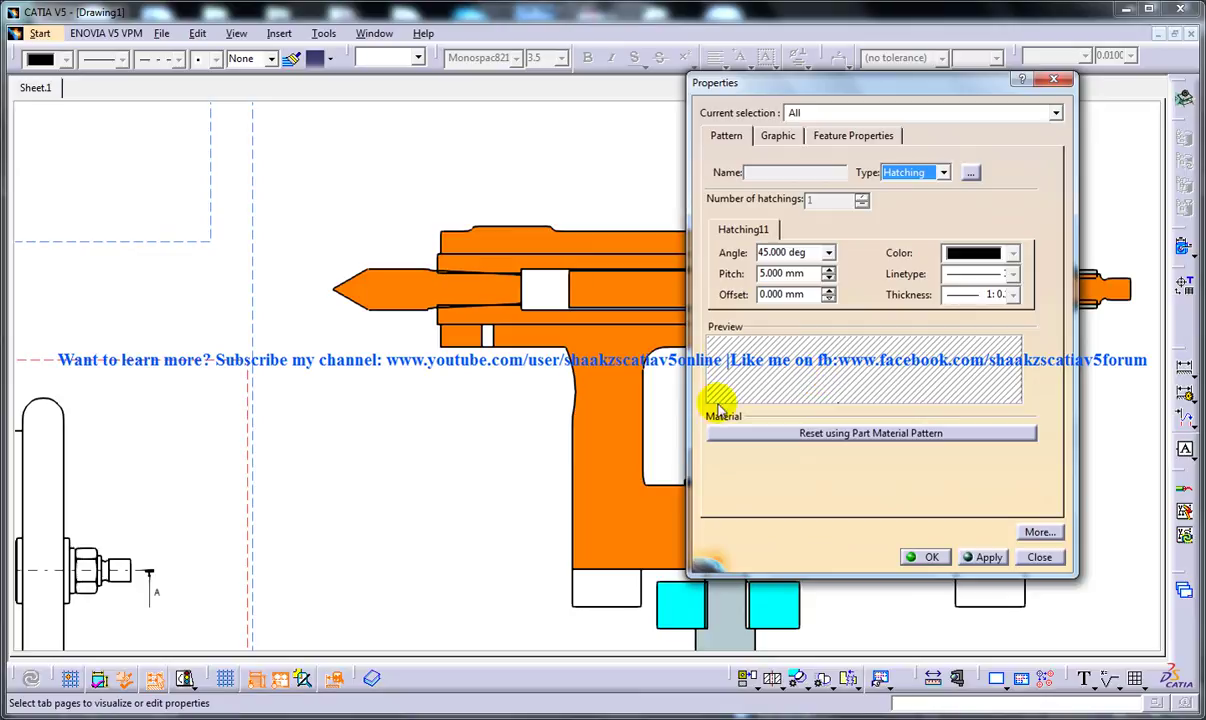
pyautogui.click(827, 271)
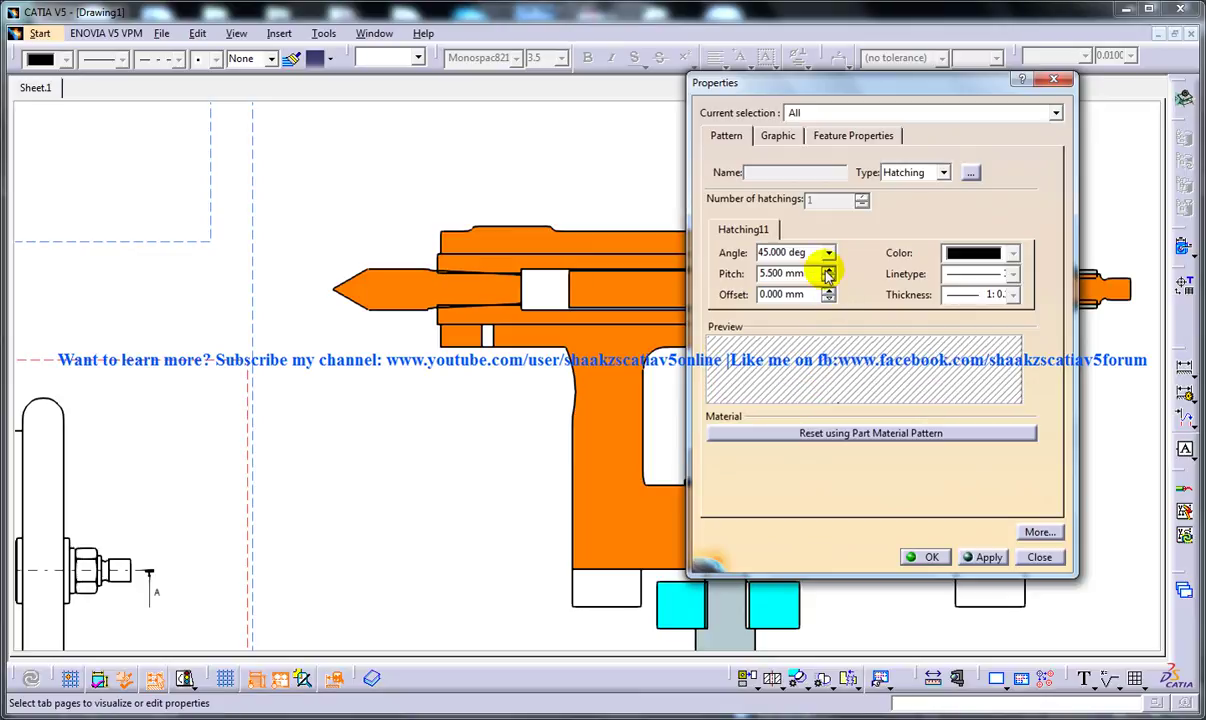
pyautogui.click(828, 270)
pyautogui.click(828, 270)
pyautogui.click(828, 270)
pyautogui.click(828, 291)
pyautogui.click(828, 291)
pyautogui.click(826, 253)
pyautogui.click(784, 282)
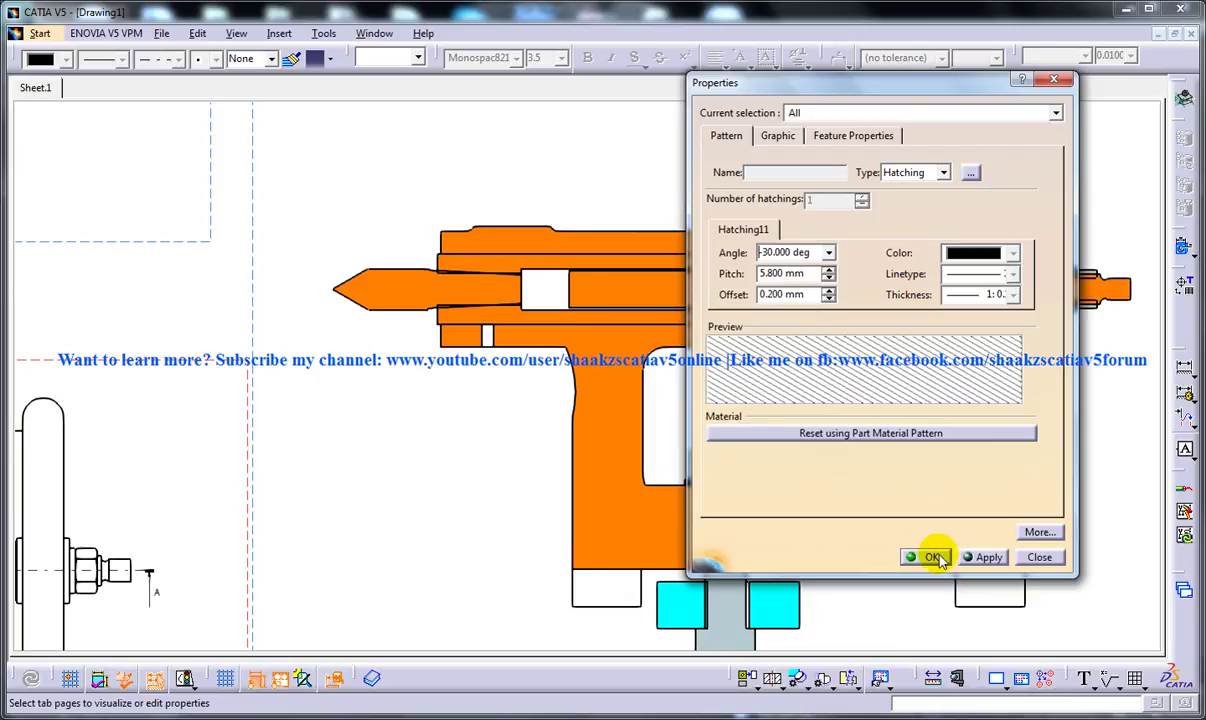
# Apply the hatching, then deselect and zoom out to check section A-A
pyautogui.click(940, 560)
pyautogui.scroll(-2, 770, 245)
pyautogui.click(736, 126)
pyautogui.scroll(-2, 773, 254)
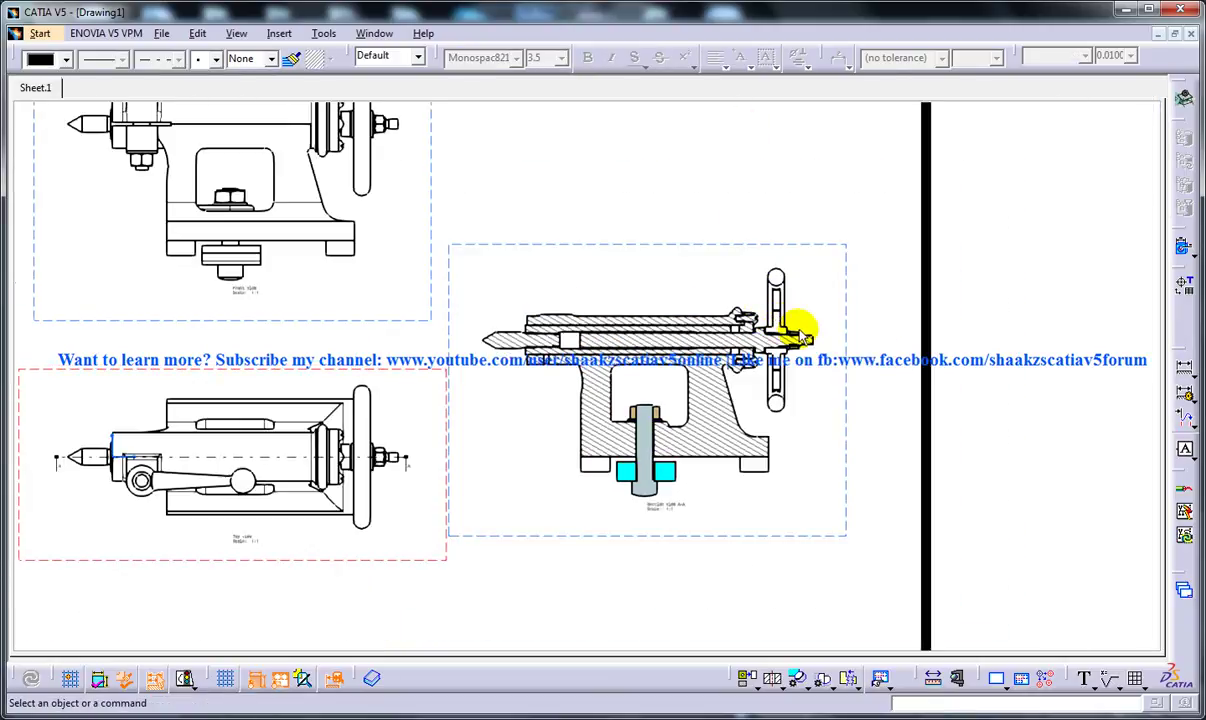